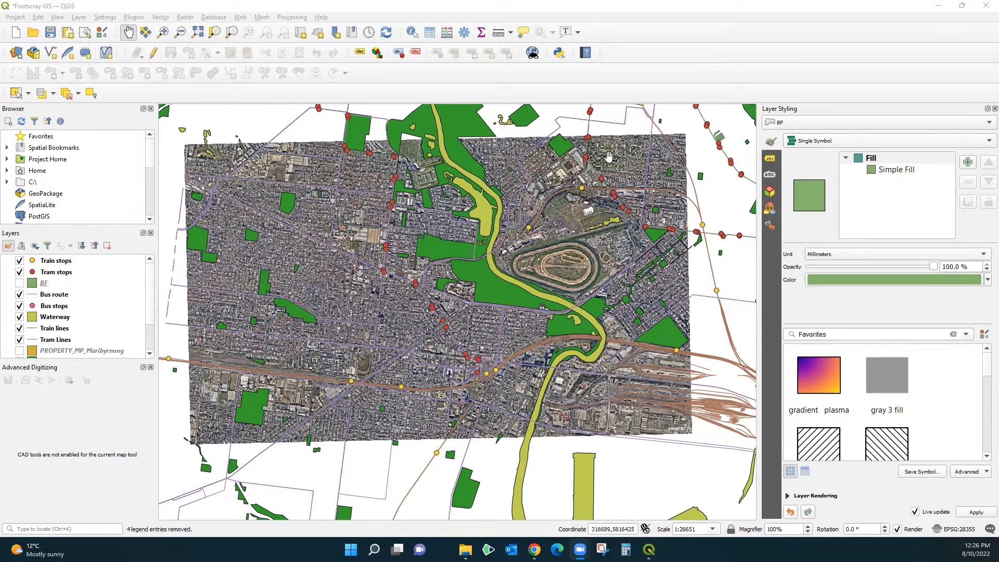
# Step: Review the project's layer list, switching the Open Space and Train stops layers off and back on
pyautogui.moveTo(147, 275)
pyautogui.mouseDown()
pyautogui.moveTo(150, 329)
pyautogui.moveTo(153, 264)
pyautogui.mouseUp()
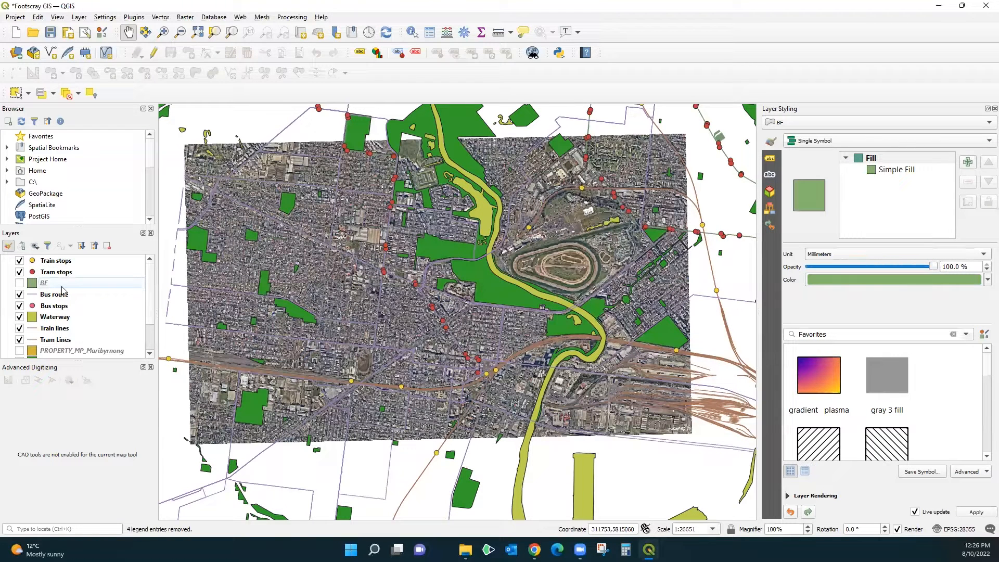
pyautogui.scroll(-1, 51, 318)
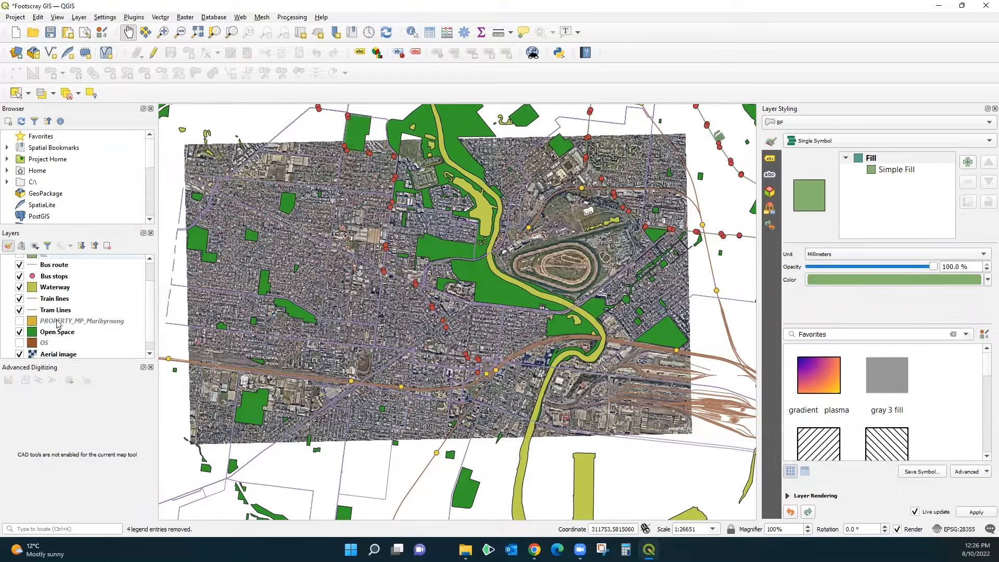
pyautogui.scroll(-1, 47, 342)
pyautogui.click(20, 321)
pyautogui.click(19, 321)
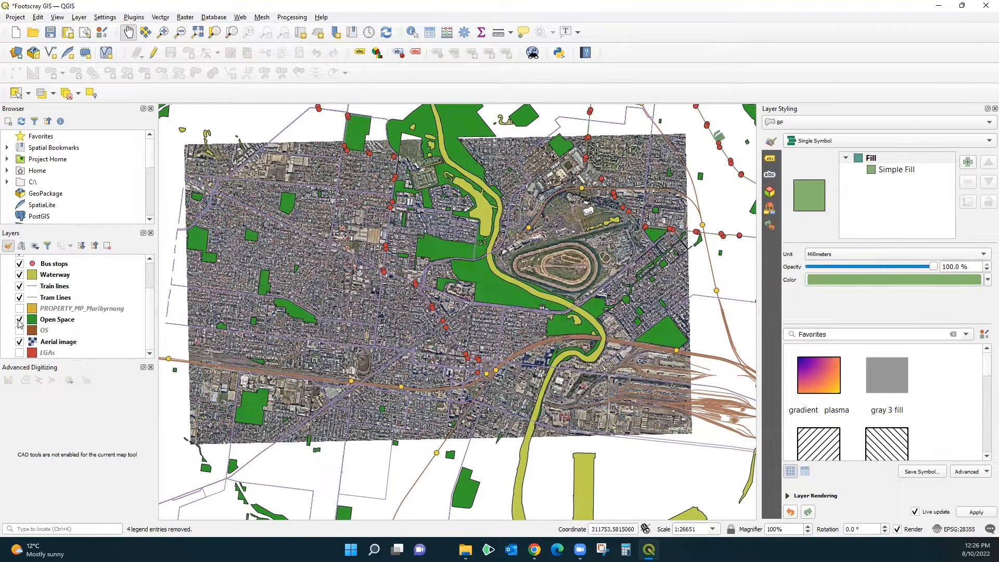
pyautogui.scroll(2, 153, 268)
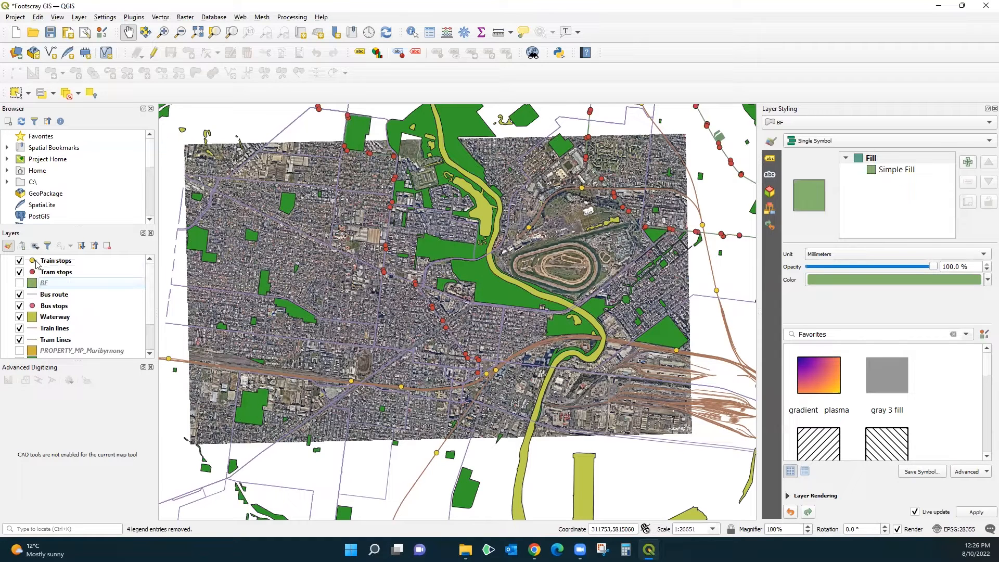
pyautogui.click(19, 261)
pyautogui.click(19, 261)
# Step: Switch to the PedestrianCatch site in the browser and load the location Footscray VIC, Australia
pyautogui.moveTo(539, 545)
pyautogui.click(562, 508)
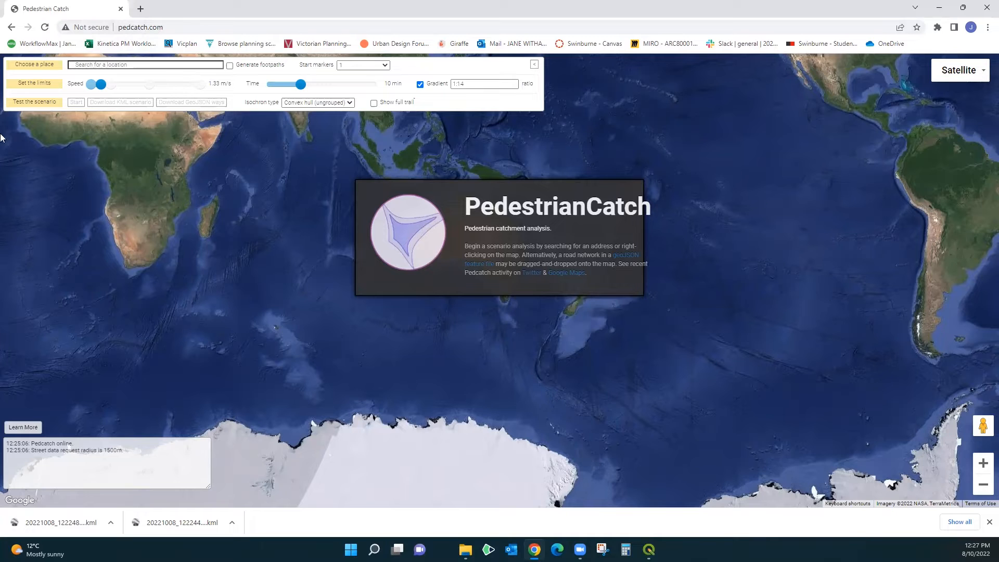
pyautogui.click(113, 64)
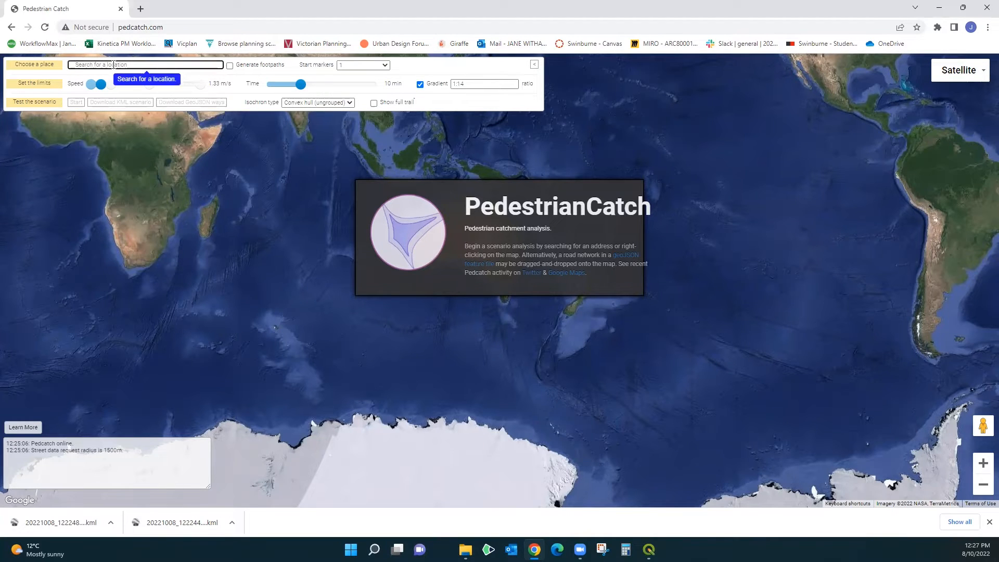
pyautogui.write('Foots')
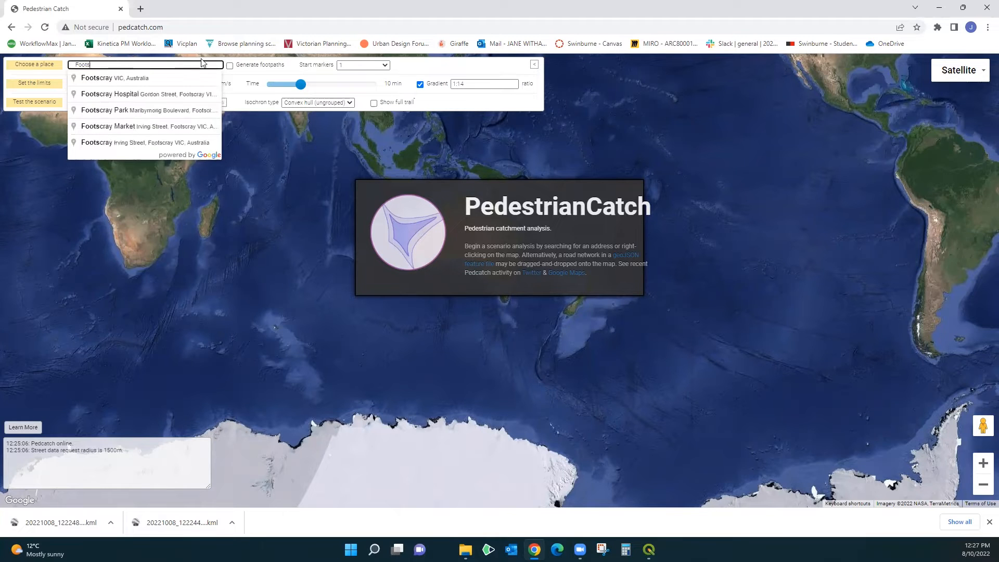
pyautogui.click(94, 79)
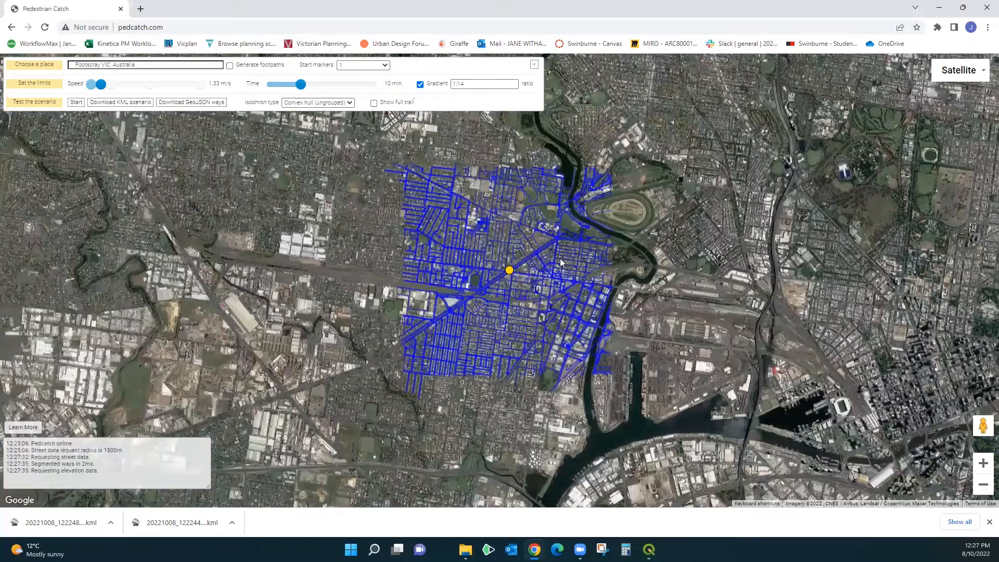
# Step: Set the number of start markers for the Footscray scenario to 3 (experimental)
pyautogui.scroll(1, 562, 263)
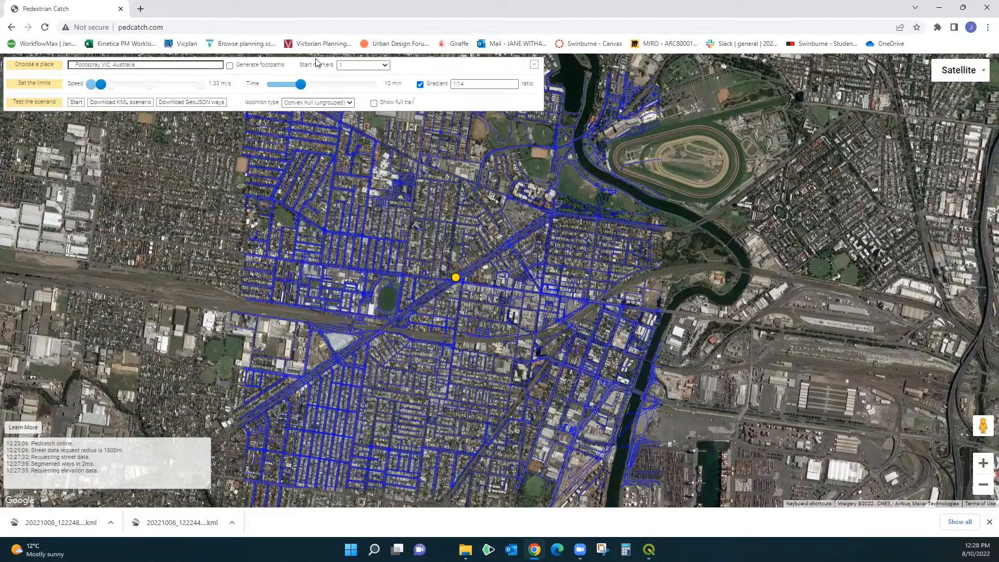
pyautogui.click(387, 65)
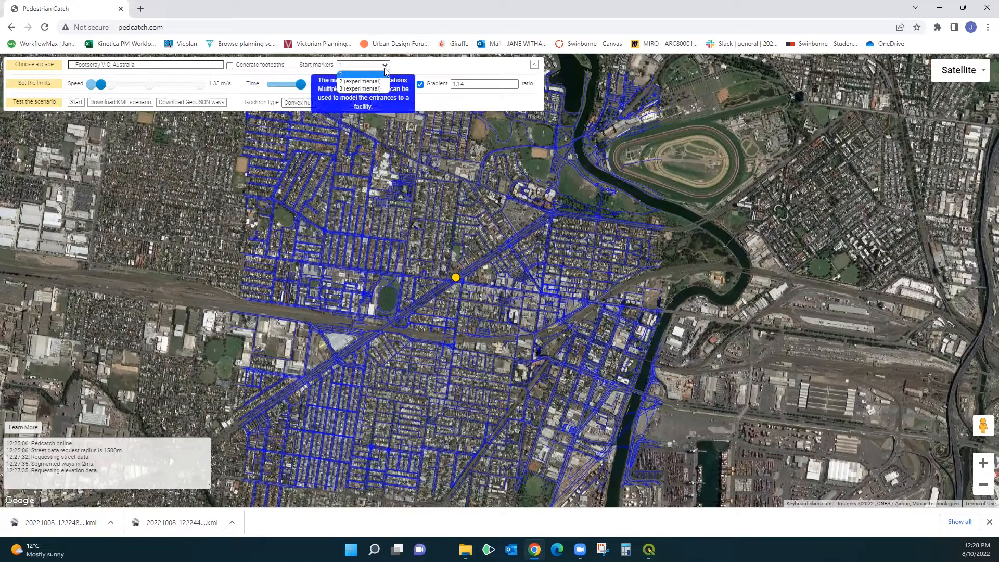
pyautogui.click(342, 89)
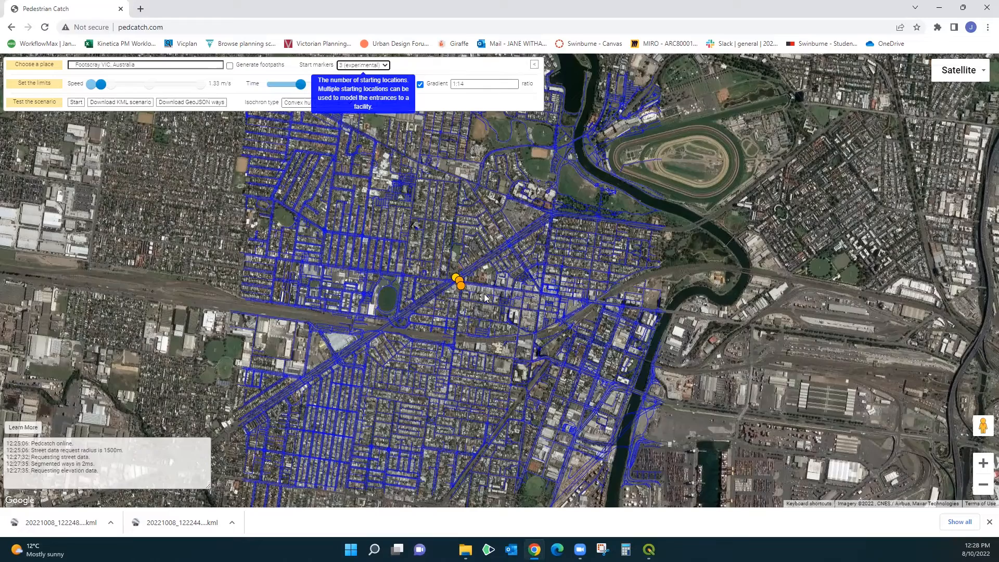
# Step: Move the three start markers onto train stations along the railway line, and check the station locations against the train stops in QGIS
pyautogui.scroll(1, 485, 298)
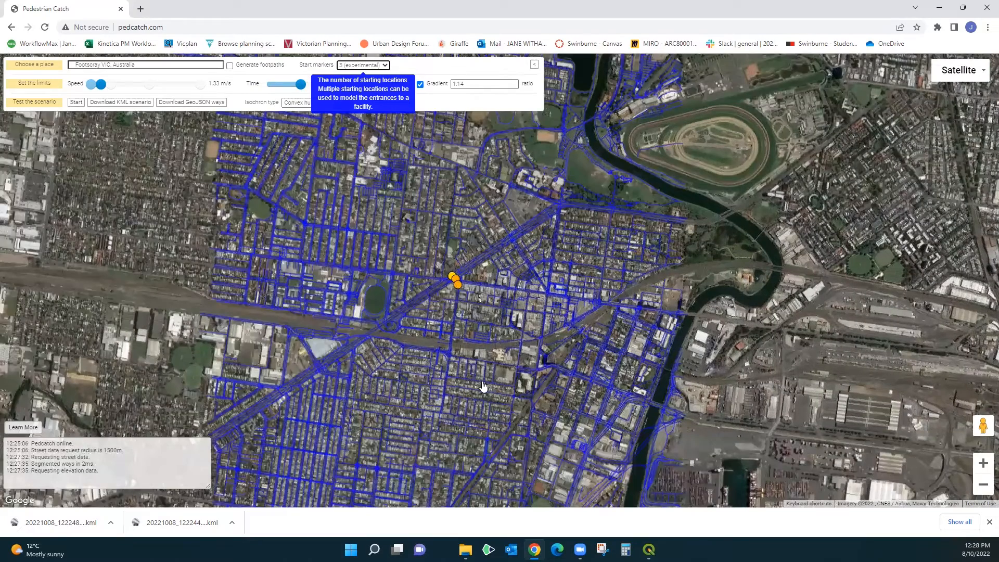
pyautogui.scroll(1, 476, 352)
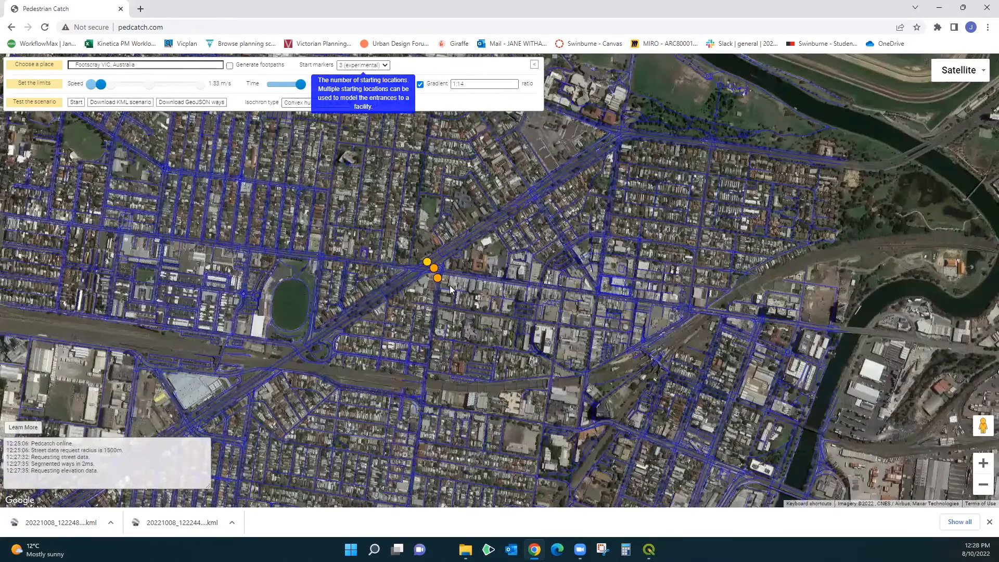
pyautogui.moveTo(399, 353); pyautogui.dragTo(404, 315)
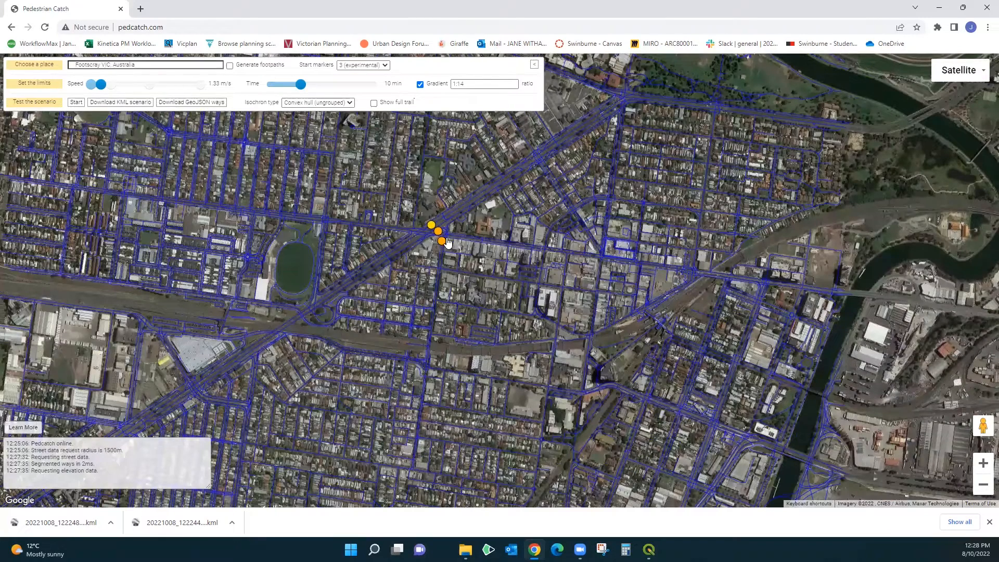
pyautogui.moveTo(442, 241)
pyautogui.mouseDown()
pyautogui.moveTo(232, 316)
pyautogui.moveTo(223, 309)
pyautogui.mouseUp()
pyautogui.moveTo(437, 236); pyautogui.dragTo(411, 343)
pyautogui.moveTo(433, 230)
pyautogui.mouseDown()
pyautogui.moveTo(655, 325)
pyautogui.moveTo(665, 316)
pyautogui.mouseUp()
pyautogui.click(651, 489)
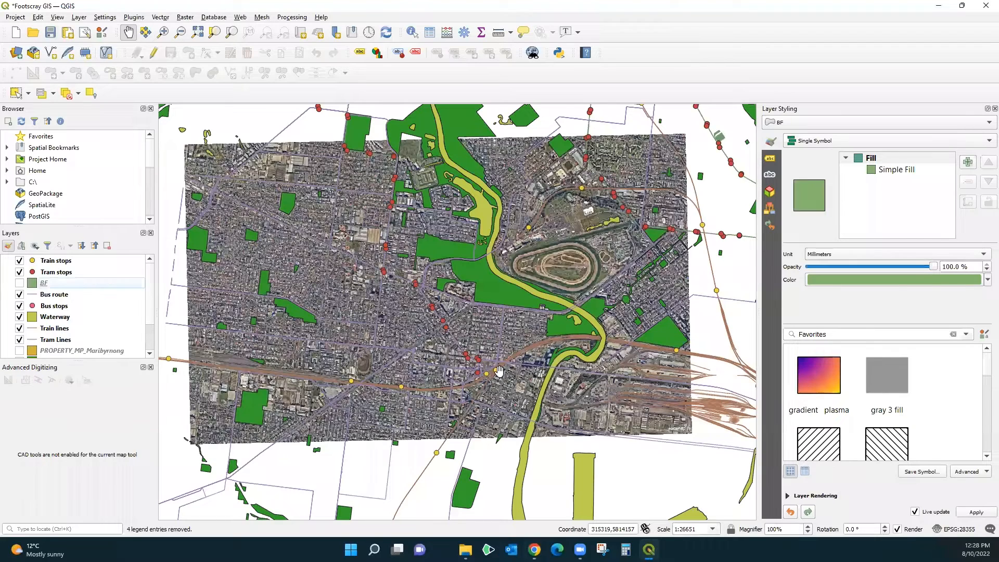
pyautogui.click(944, 14)
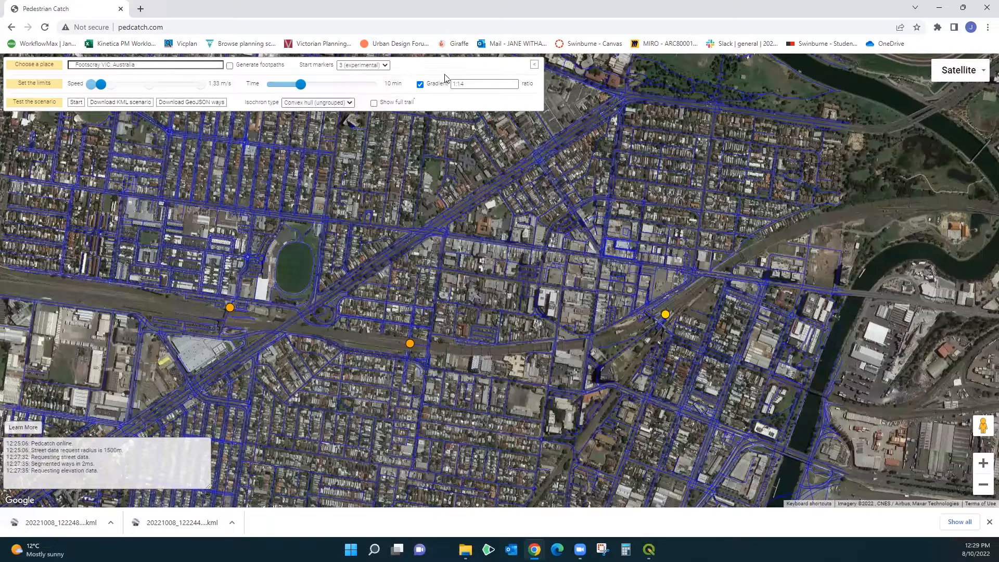
# Step: Run the pedestrian catchment scenario from the three station markers and view the whole catchment area
pyautogui.moveTo(482, 83)
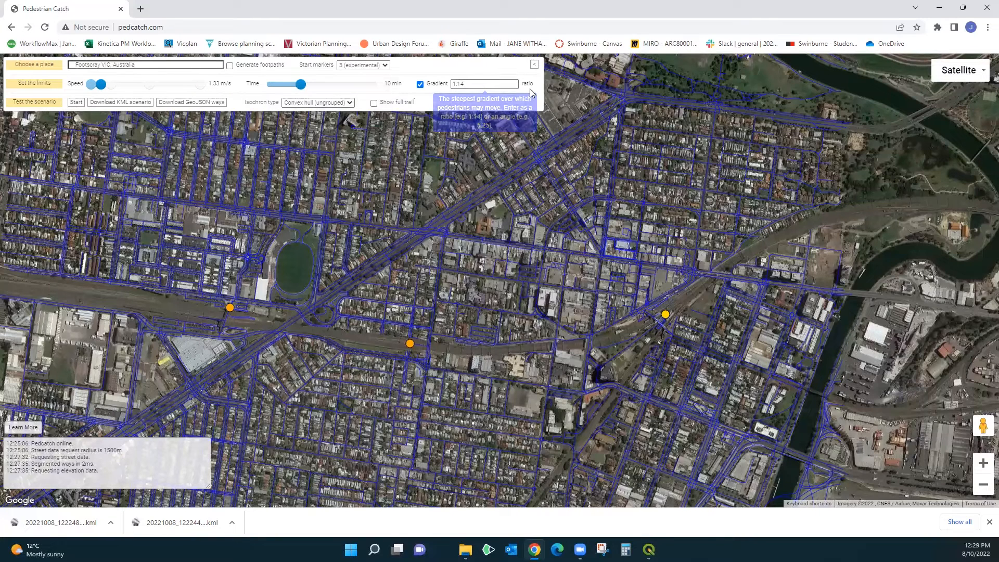
pyautogui.click(76, 102)
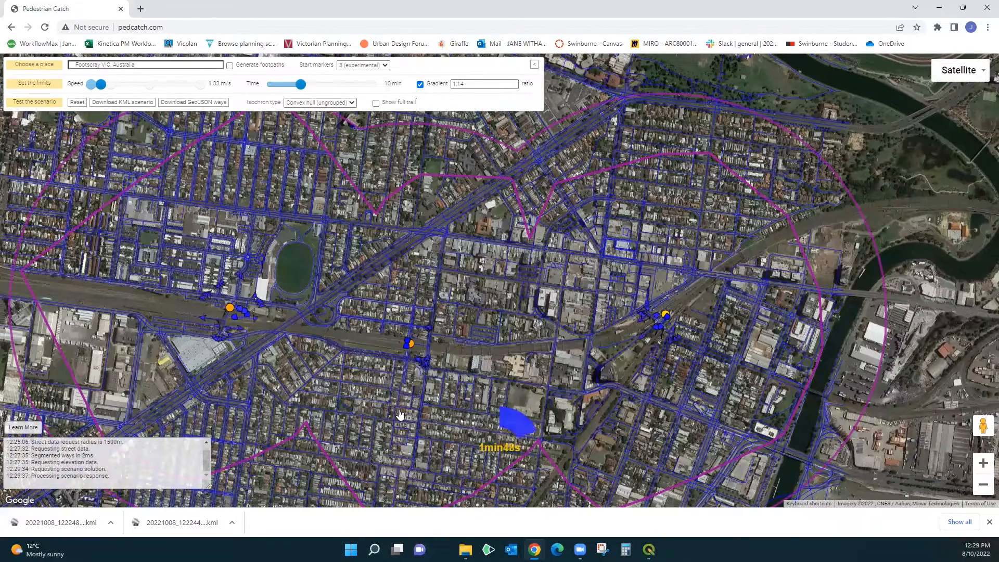
pyautogui.scroll(-1, 400, 415)
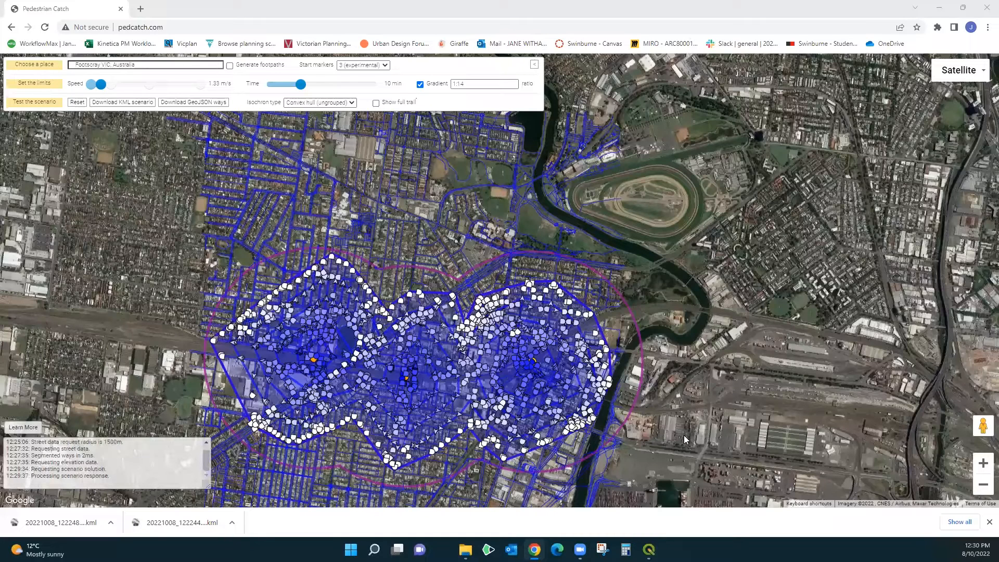
pyautogui.moveTo(689, 433); pyautogui.dragTo(704, 382)
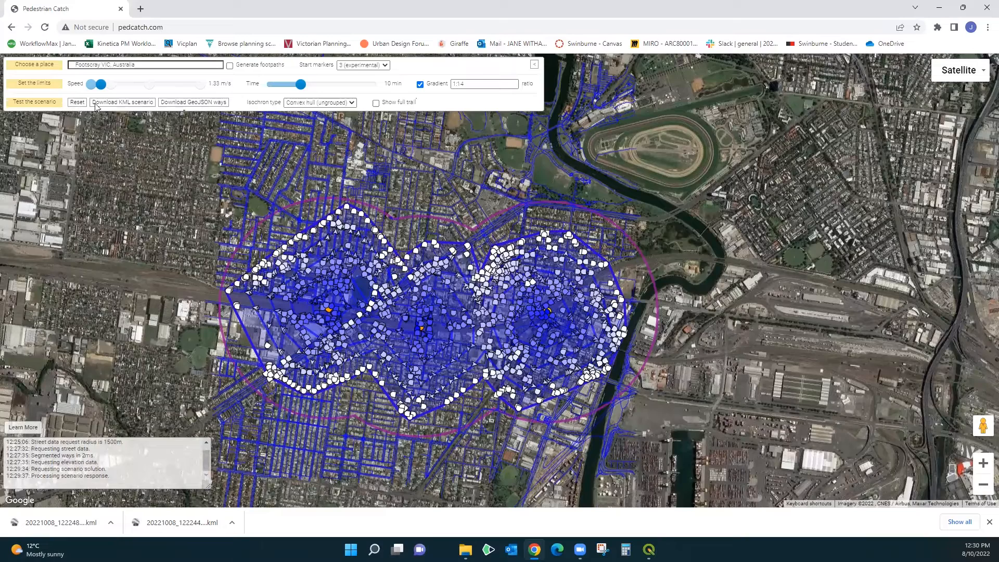
# Step: Download the scenario as a KML file and show it in the Downloads folder
pyautogui.click(130, 105)
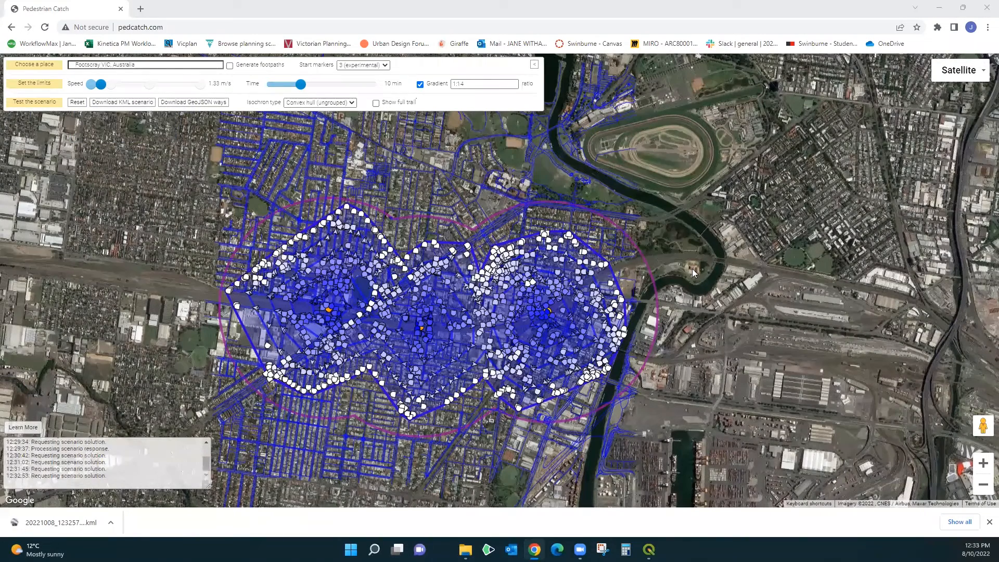
pyautogui.click(64, 529)
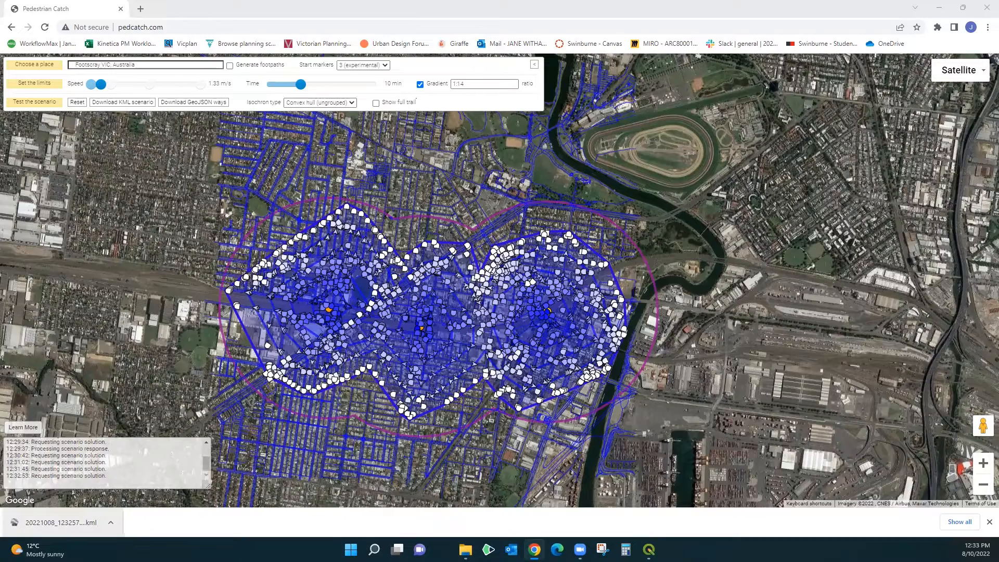
pyautogui.click(63, 526)
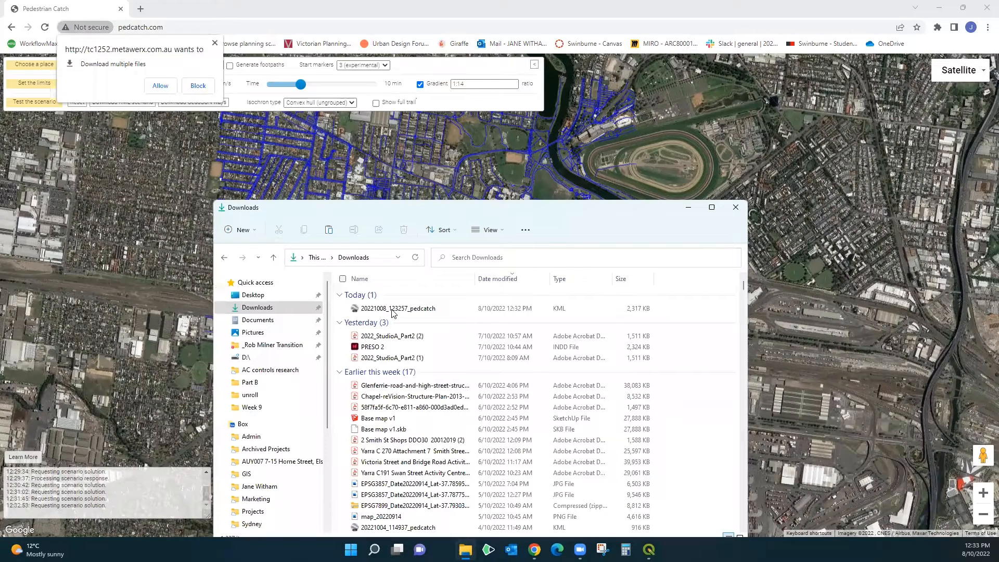
# Step: Transfer the 20221008_123257_pedcatch KML file from Downloads into the GIS folder inside ARC80001 - Dynamic Modelling
pyautogui.click(392, 311)
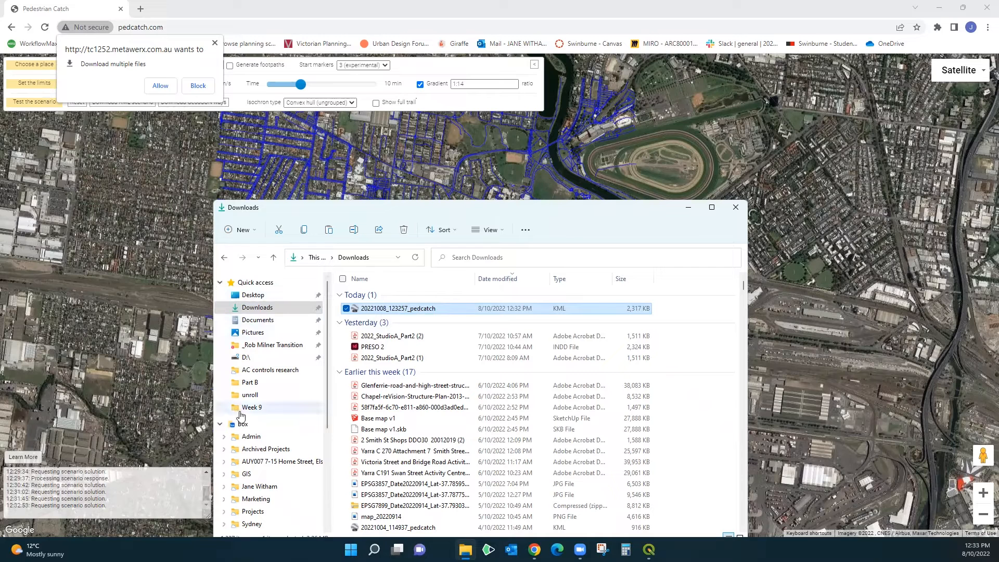
pyautogui.click(249, 296)
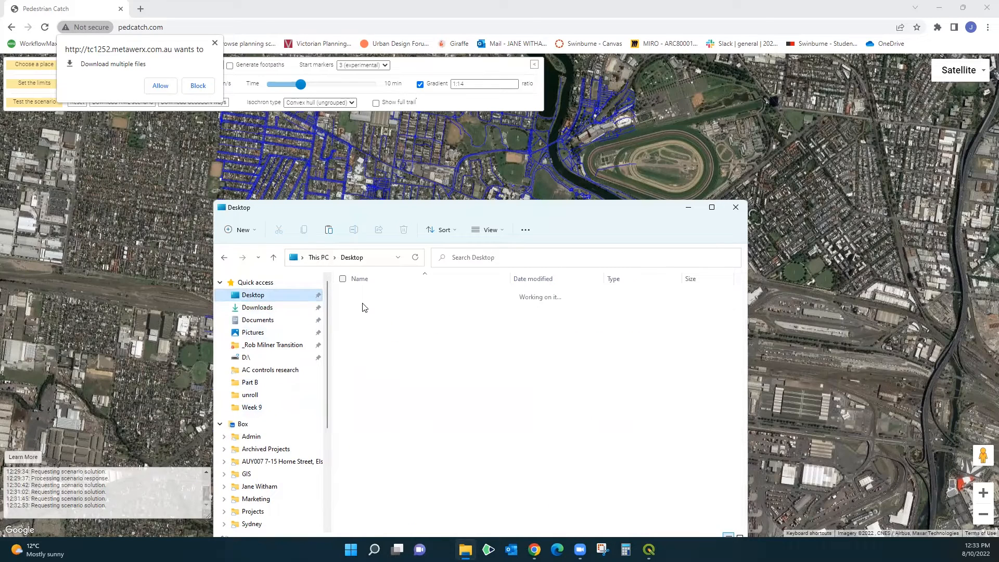
pyautogui.click(367, 305)
pyautogui.doubleClick(367, 306)
pyautogui.doubleClick(374, 305)
pyautogui.doubleClick(370, 301)
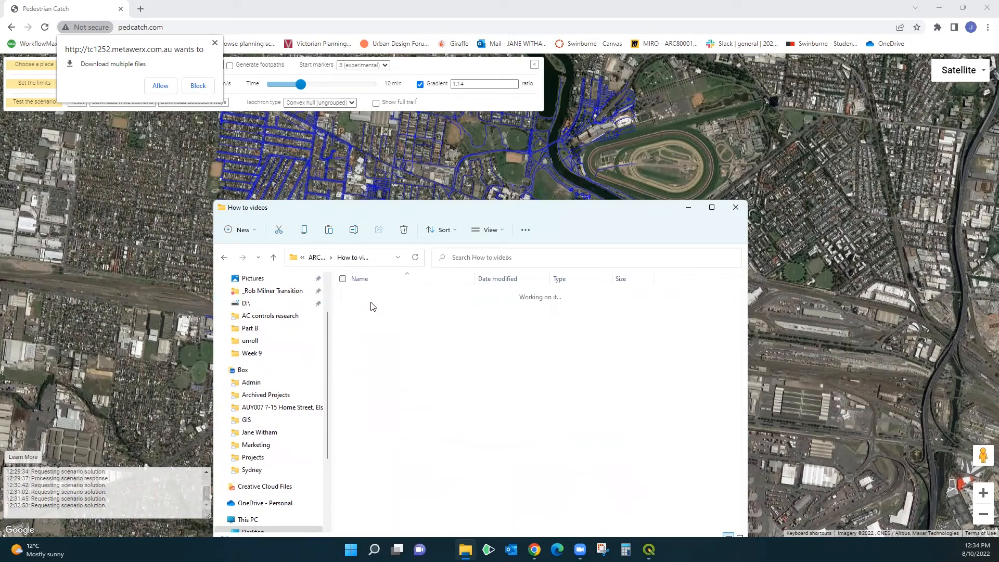
pyautogui.click(223, 258)
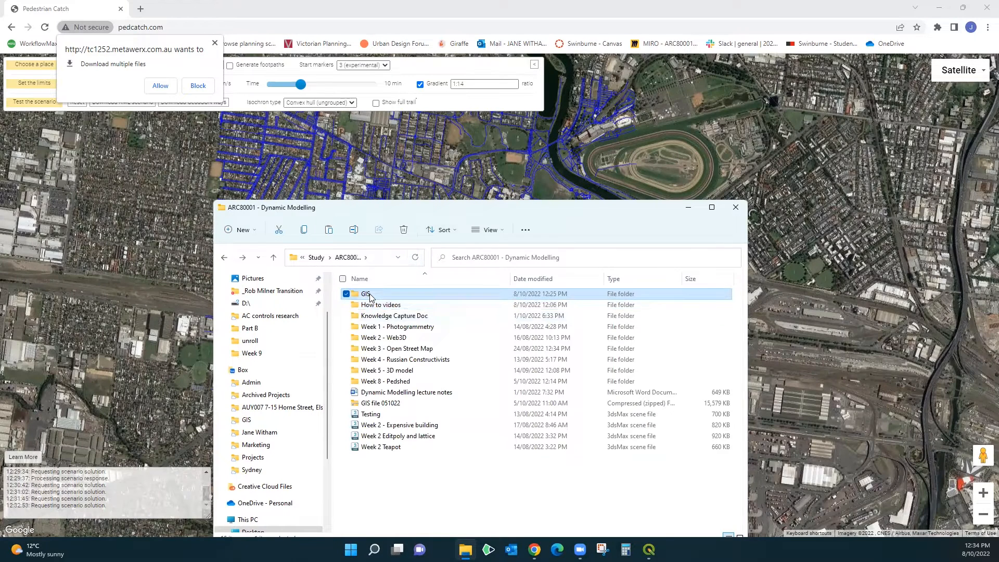
pyautogui.doubleClick(367, 292)
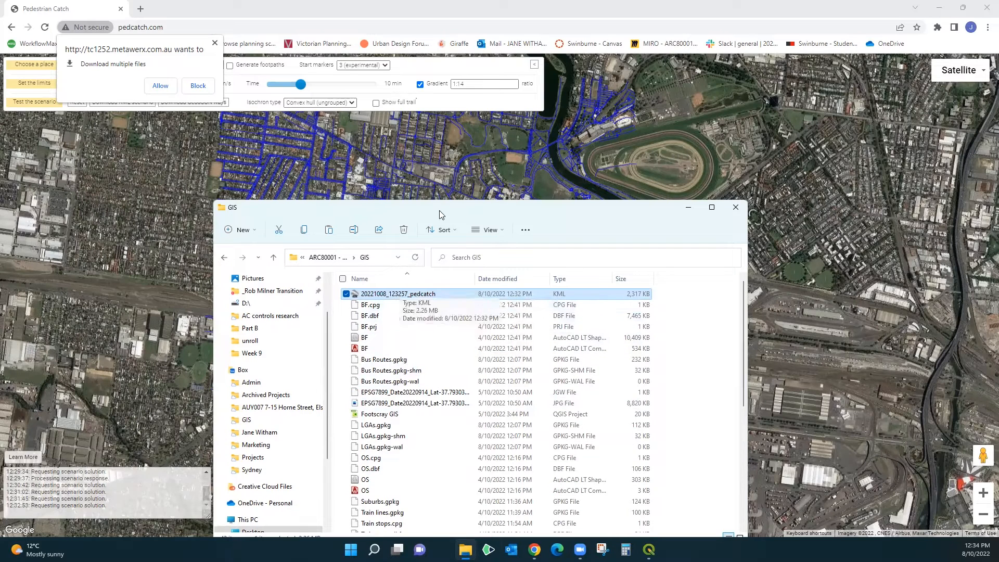
# Step: Switch to QGIS and bring the 20221008_123257_pedcatch KML file from the GIS folder onto the map canvas
pyautogui.moveTo(444, 206); pyautogui.dragTo(450, 126)
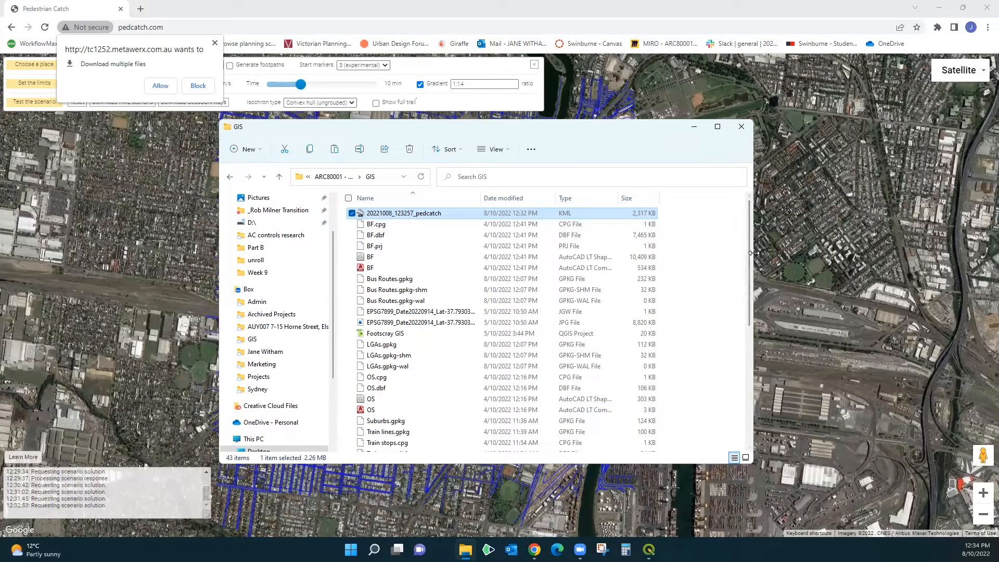
pyautogui.moveTo(754, 253); pyautogui.dragTo(697, 252)
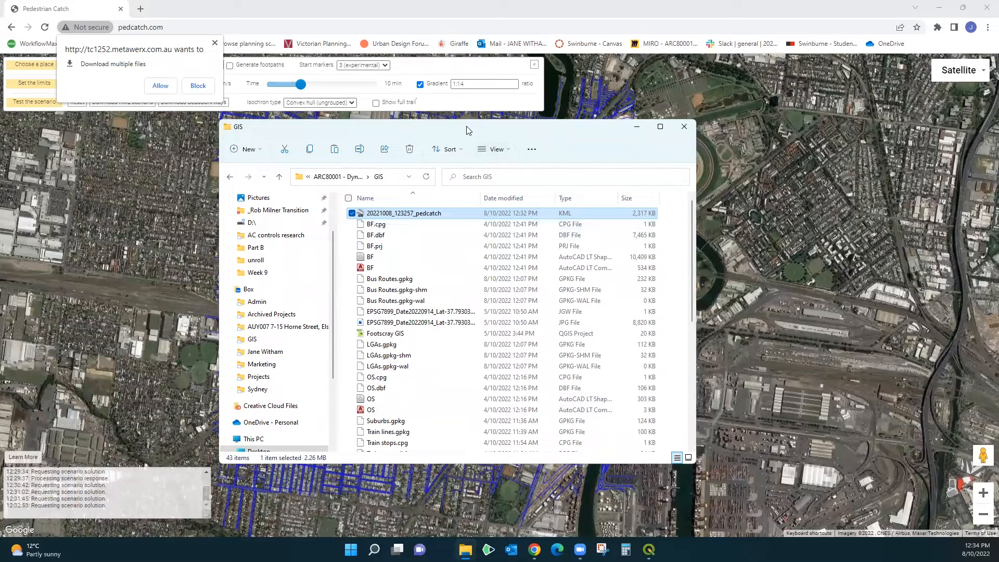
pyautogui.moveTo(466, 130); pyautogui.dragTo(288, 141)
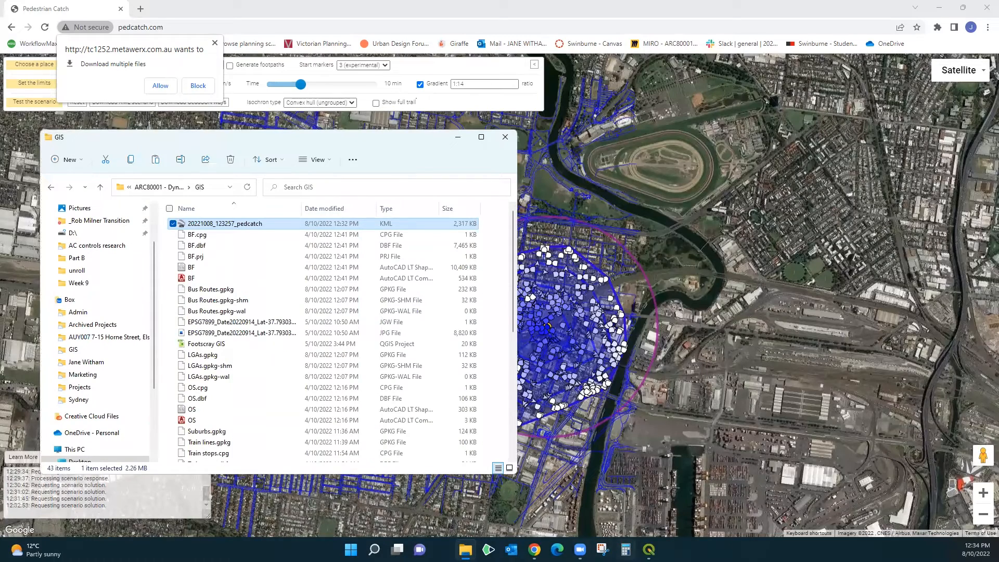
pyautogui.click(649, 549)
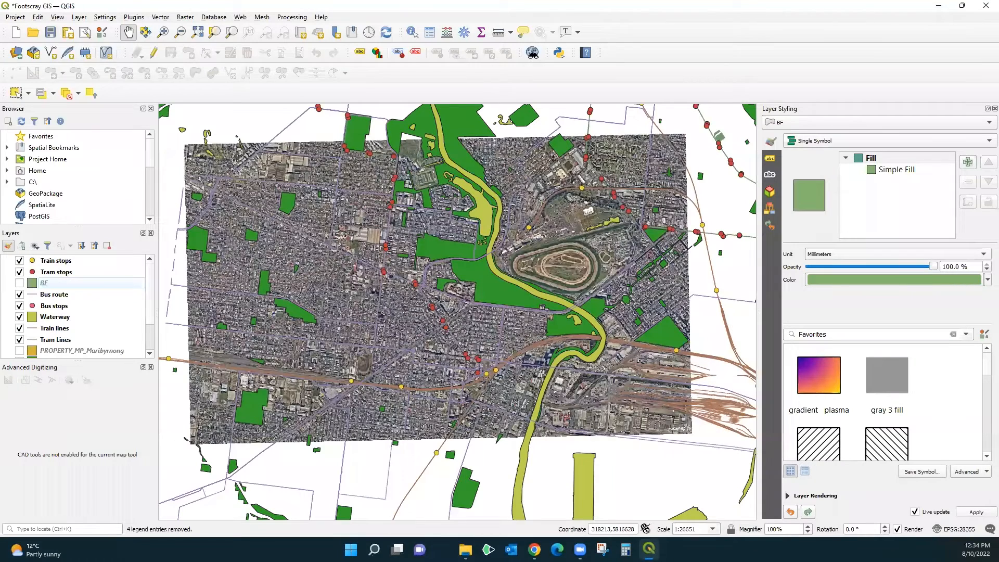
pyautogui.hotkey('alt', 'Tab')
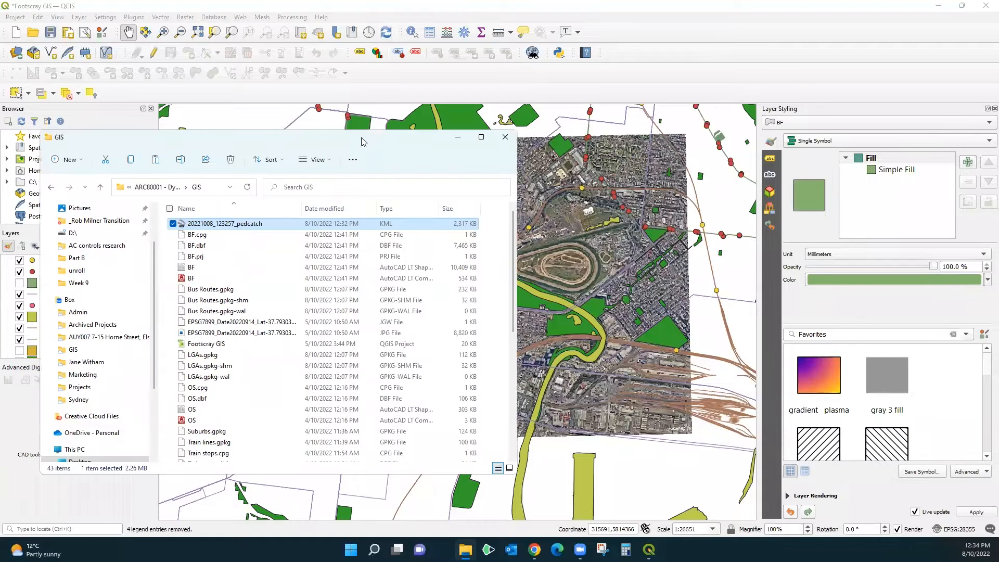
pyautogui.moveTo(358, 143); pyautogui.dragTo(807, 78)
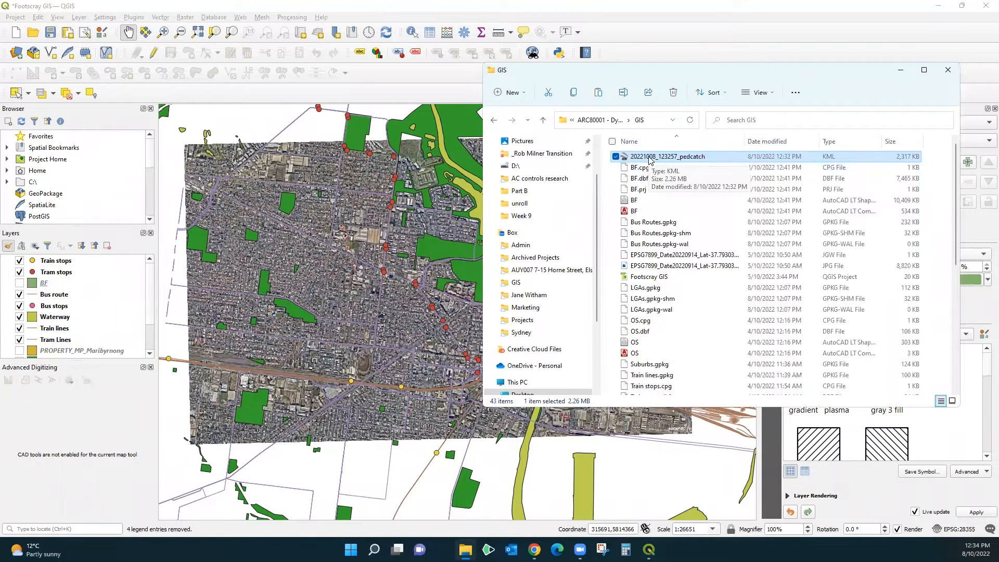
pyautogui.moveTo(649, 160); pyautogui.dragTo(316, 299)
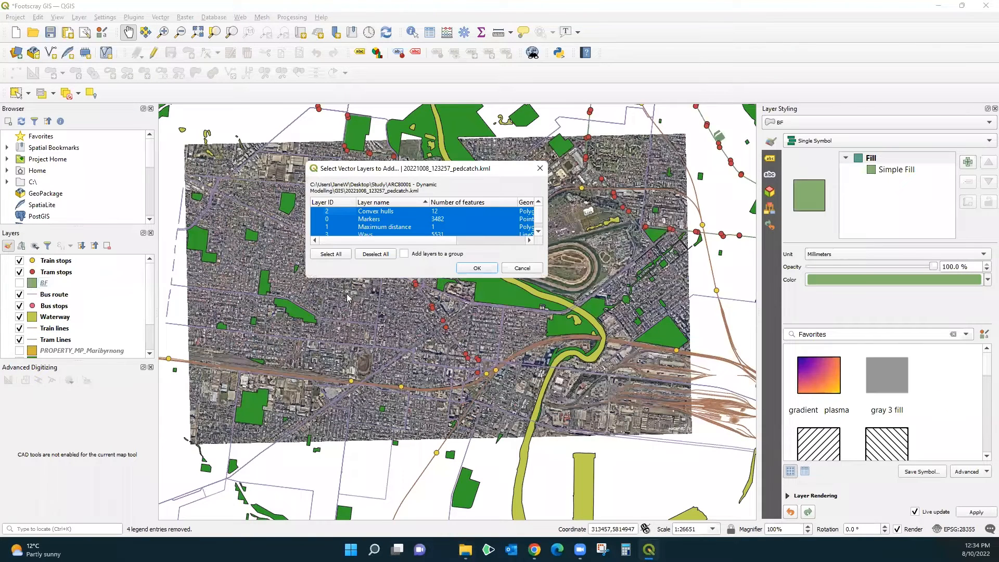
# Step: Review the KML's vector layers and add all four to the project: Convex hulls, Markers, Maximum distance and Ways
pyautogui.scroll(-1, 429, 220)
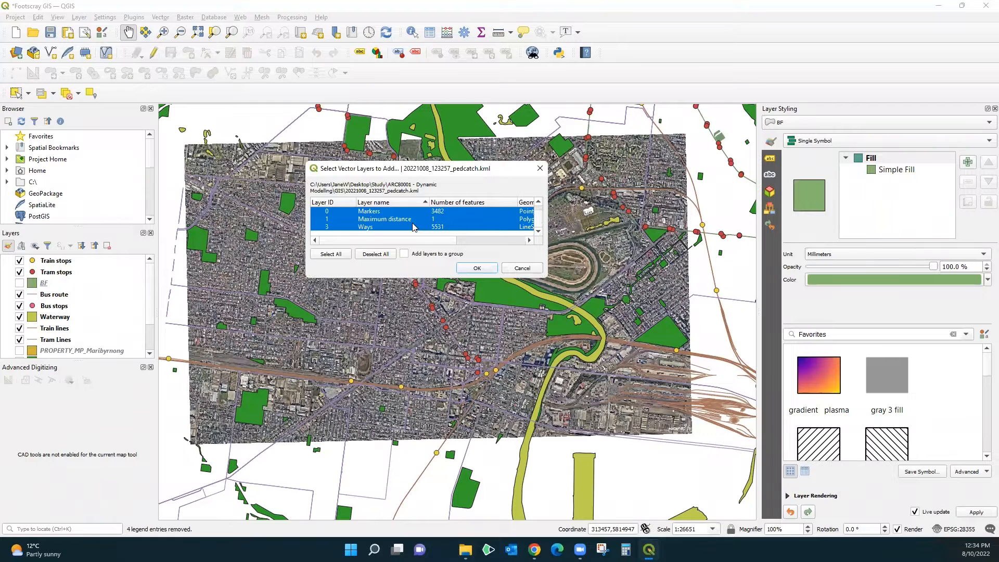
pyautogui.scroll(1, 407, 227)
pyautogui.scroll(-1, 403, 227)
pyautogui.scroll(1, 384, 227)
pyautogui.click(477, 269)
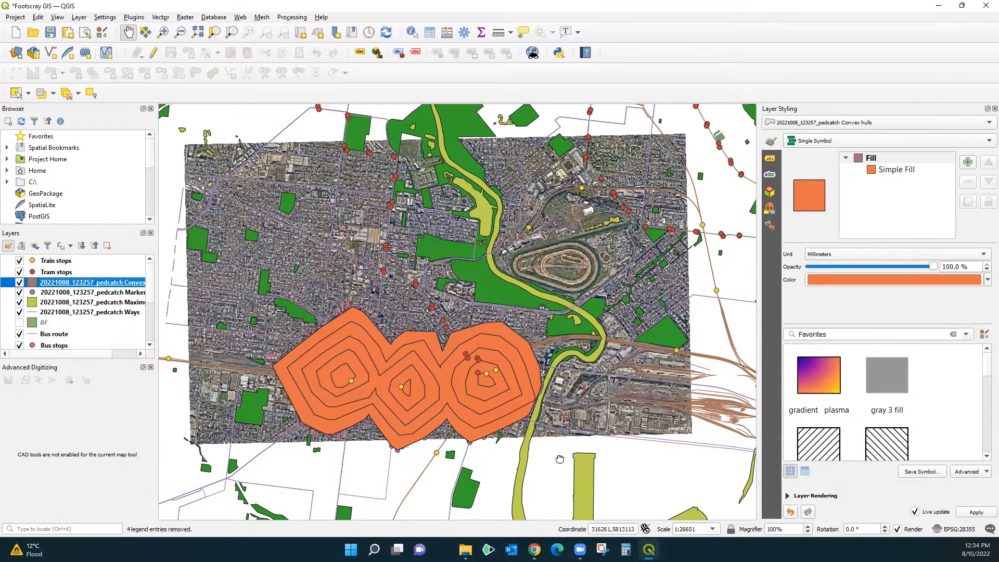
# Step: Hide the pedcatch Markers, Maximum distance and Ways layers, leaving the Convex hulls layer shown
pyautogui.moveTo(554, 477); pyautogui.dragTo(569, 387)
pyautogui.scroll(1, 396, 248)
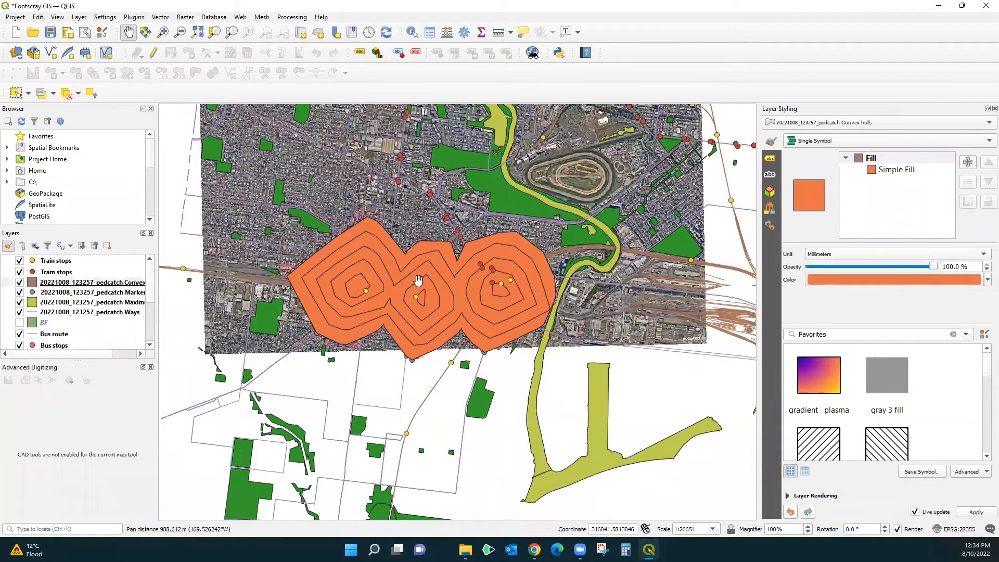
pyautogui.scroll(-1, 591, 373)
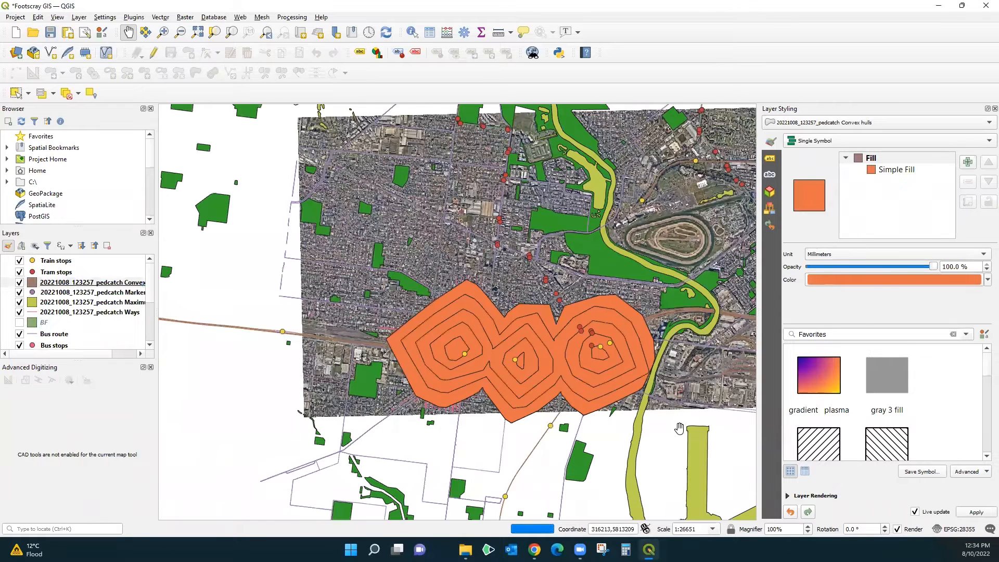
pyautogui.moveTo(650, 406); pyautogui.dragTo(531, 380)
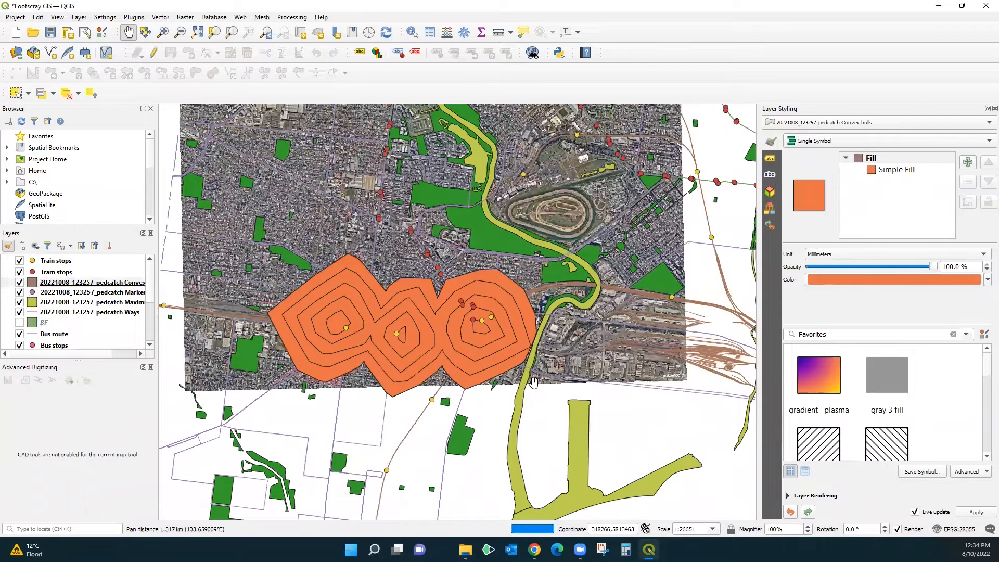
pyautogui.click(20, 292)
pyautogui.click(19, 303)
pyautogui.click(19, 314)
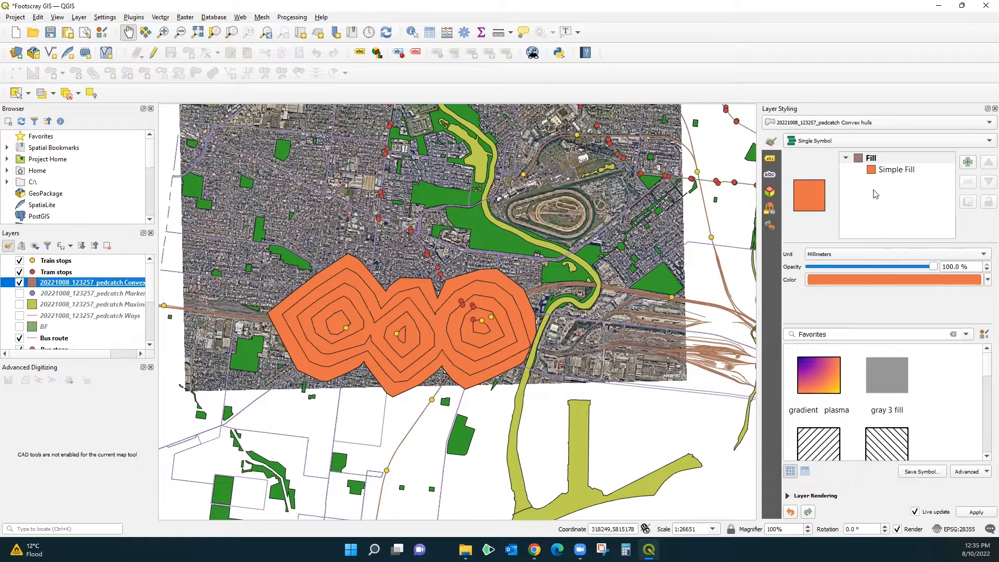
# Step: Set the opacity of the pedcatch Convex hulls layer to 21% and inspect the catchments over the aerial image
pyautogui.moveTo(936, 271); pyautogui.dragTo(836, 269)
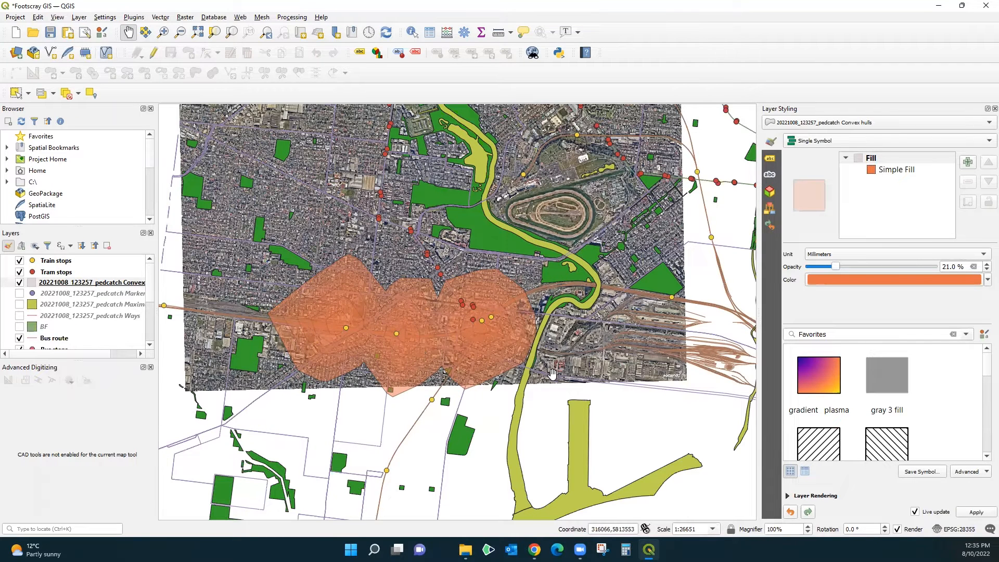
pyautogui.scroll(1, 487, 342)
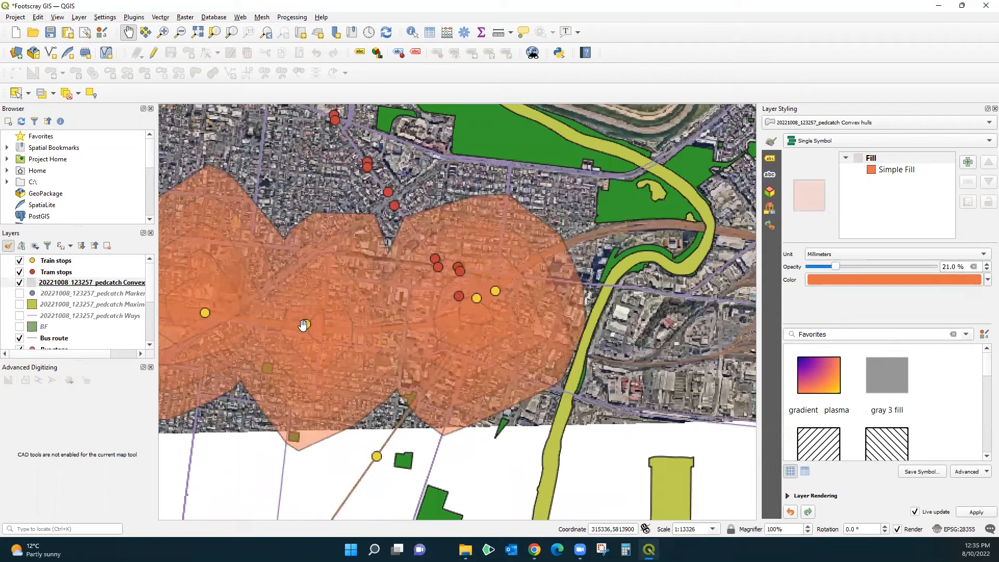
pyautogui.moveTo(303, 325); pyautogui.dragTo(307, 325)
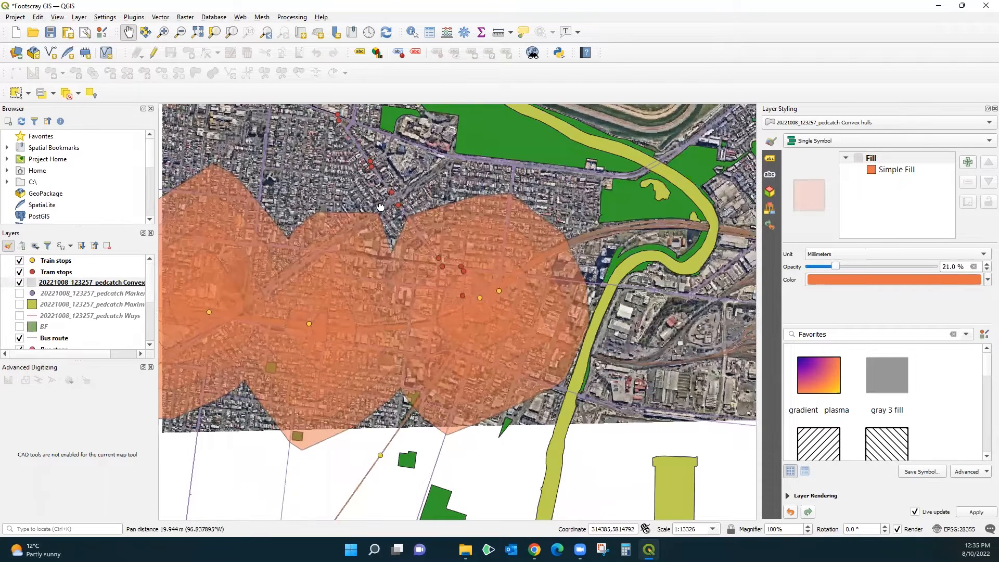
pyautogui.scroll(-1, 502, 310)
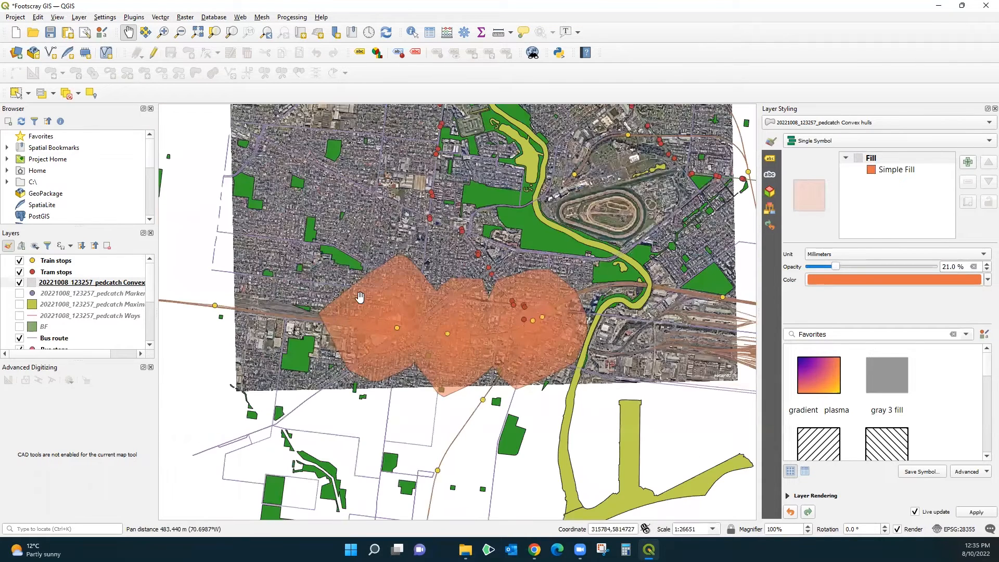
pyautogui.moveTo(511, 185); pyautogui.dragTo(500, 219)
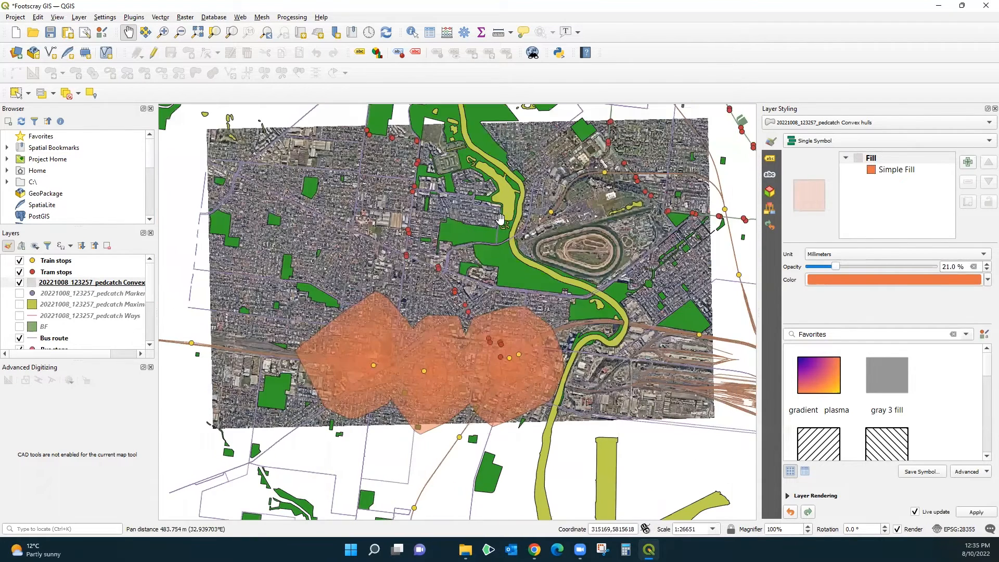